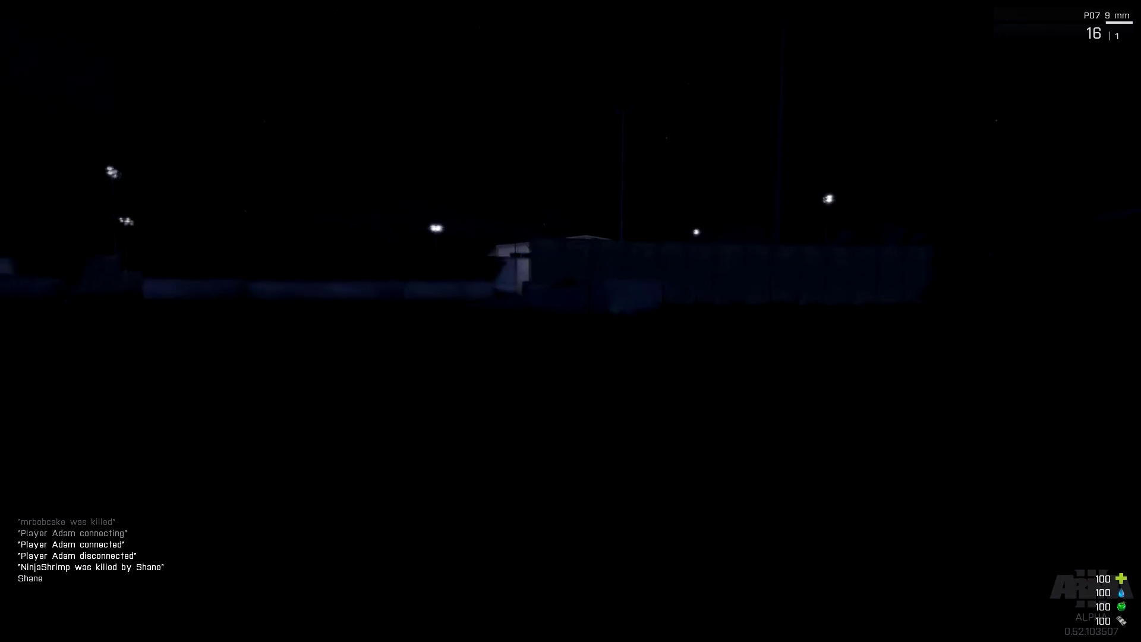
pyautogui.press('w')
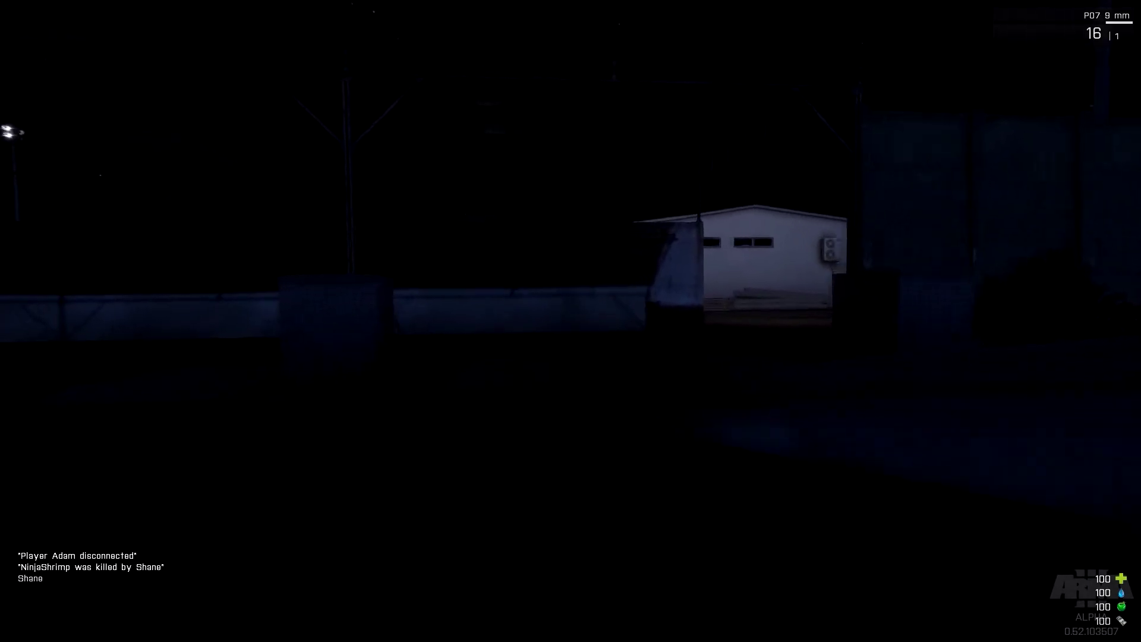
pyautogui.press('w')
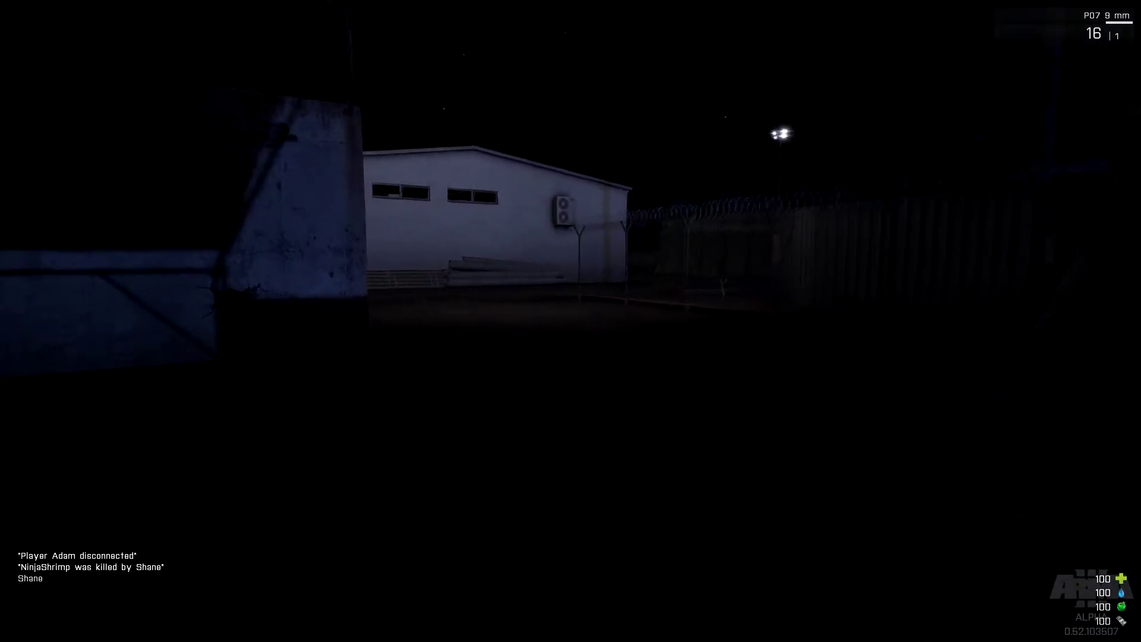
pyautogui.press('w')
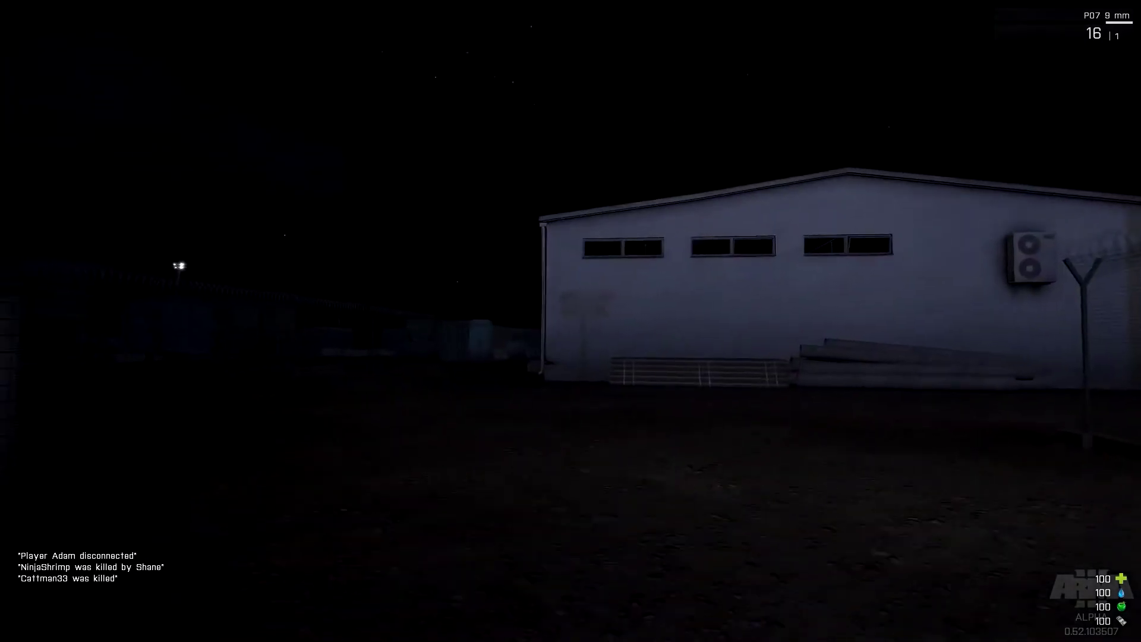
pyautogui.press('w')
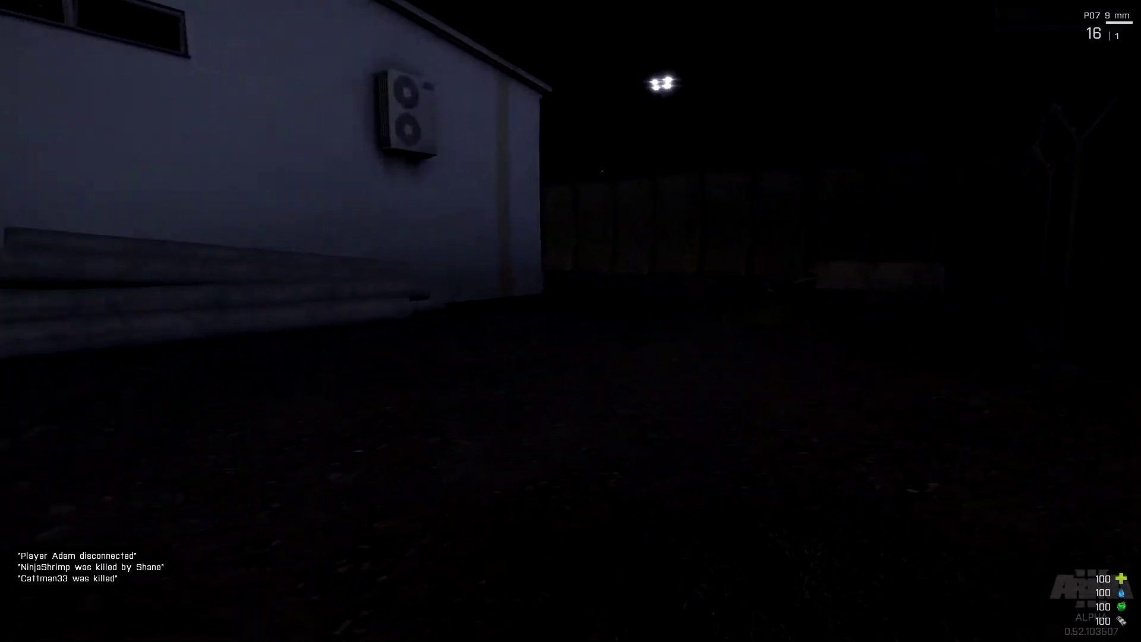
pyautogui.press('w')
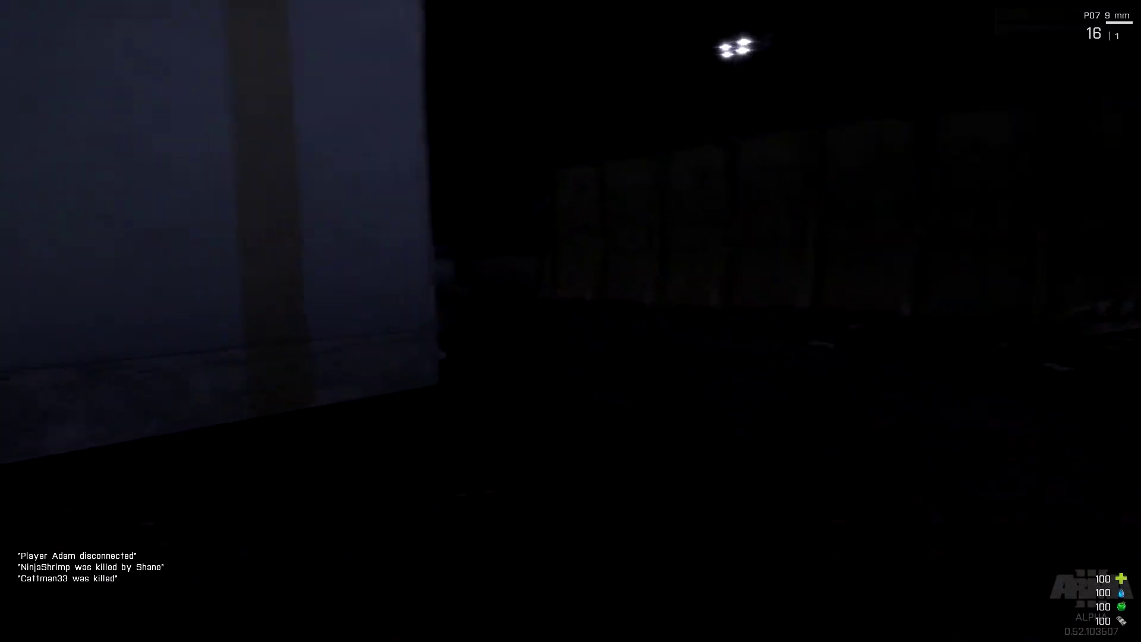
pyautogui.press('w')
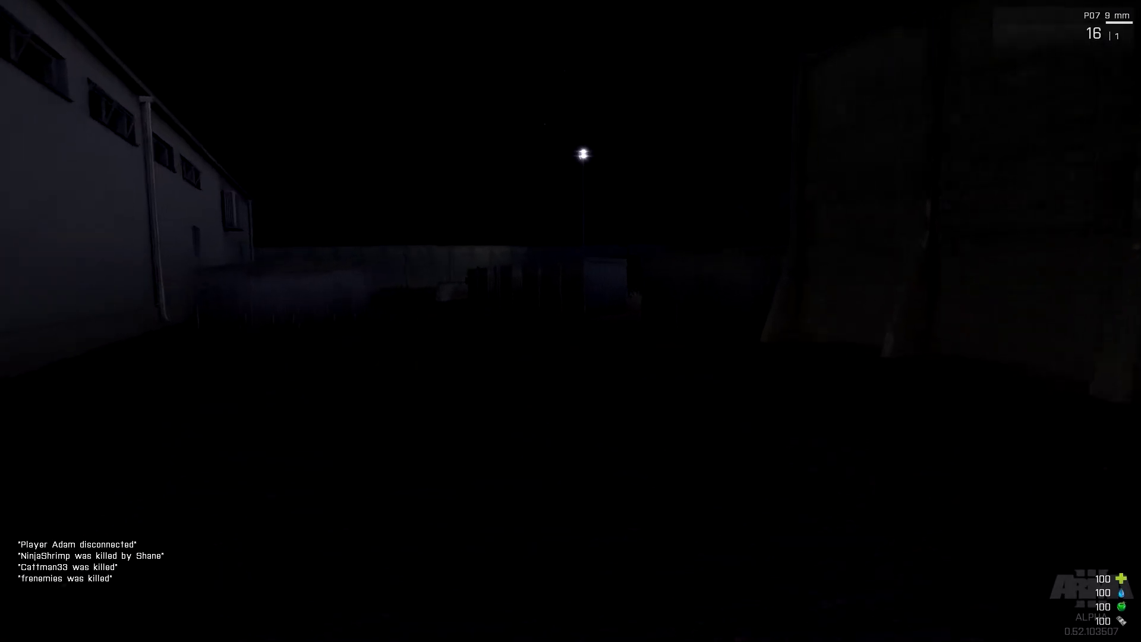
pyautogui.press('w')
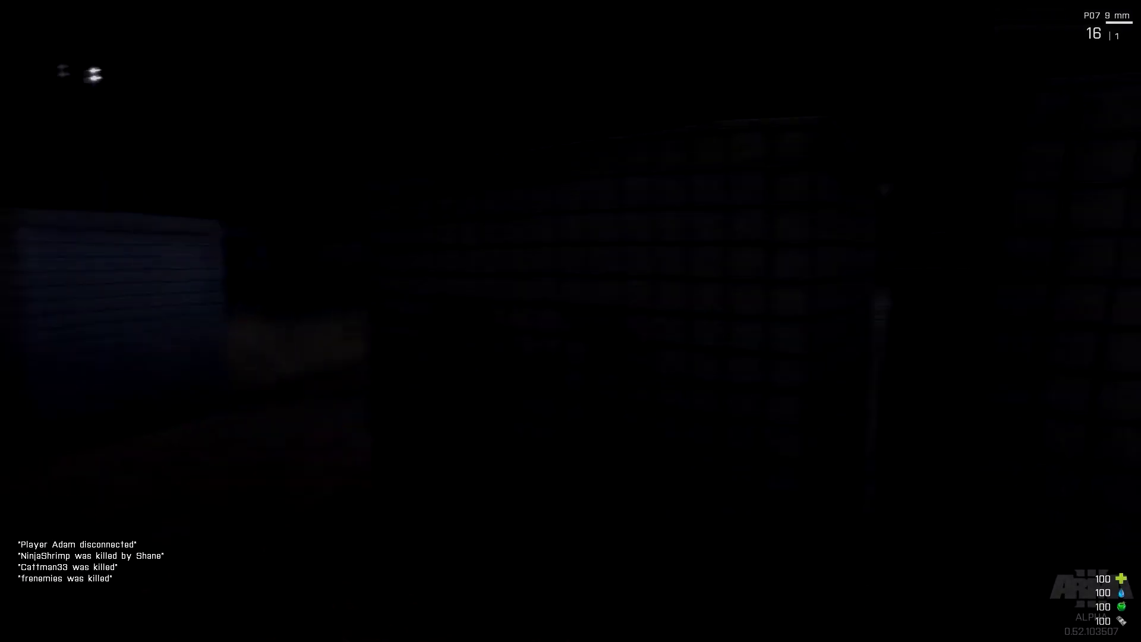
pyautogui.press('w')
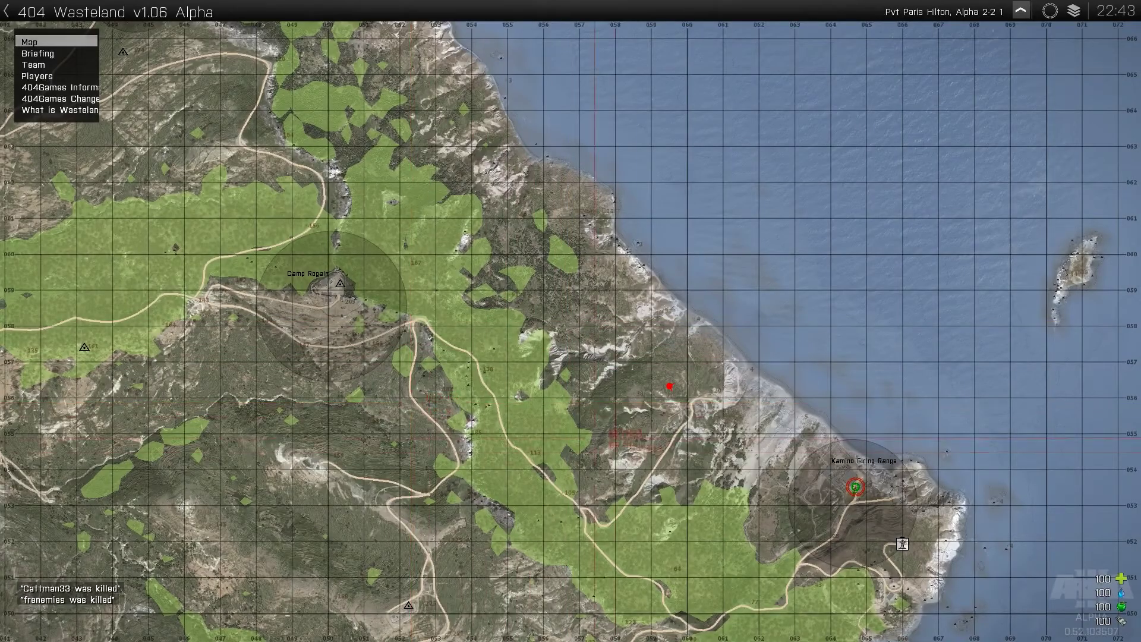
pyautogui.scroll(3, 777, 469)
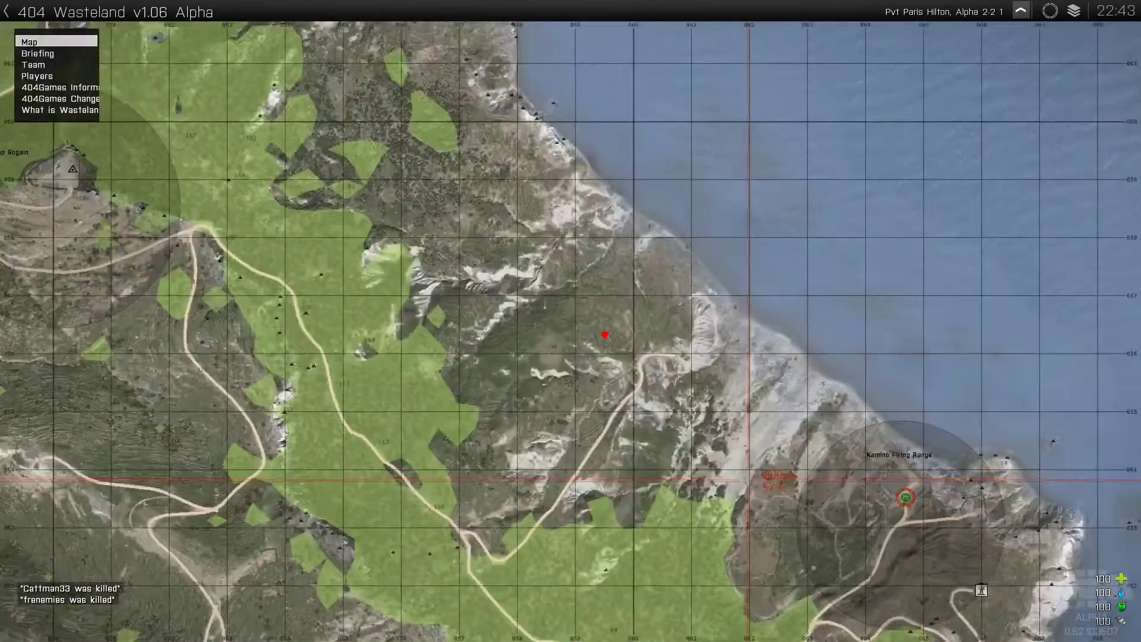
pyautogui.moveTo(936, 322); pyautogui.dragTo(544, 379)
pyautogui.scroll(3, 553, 375)
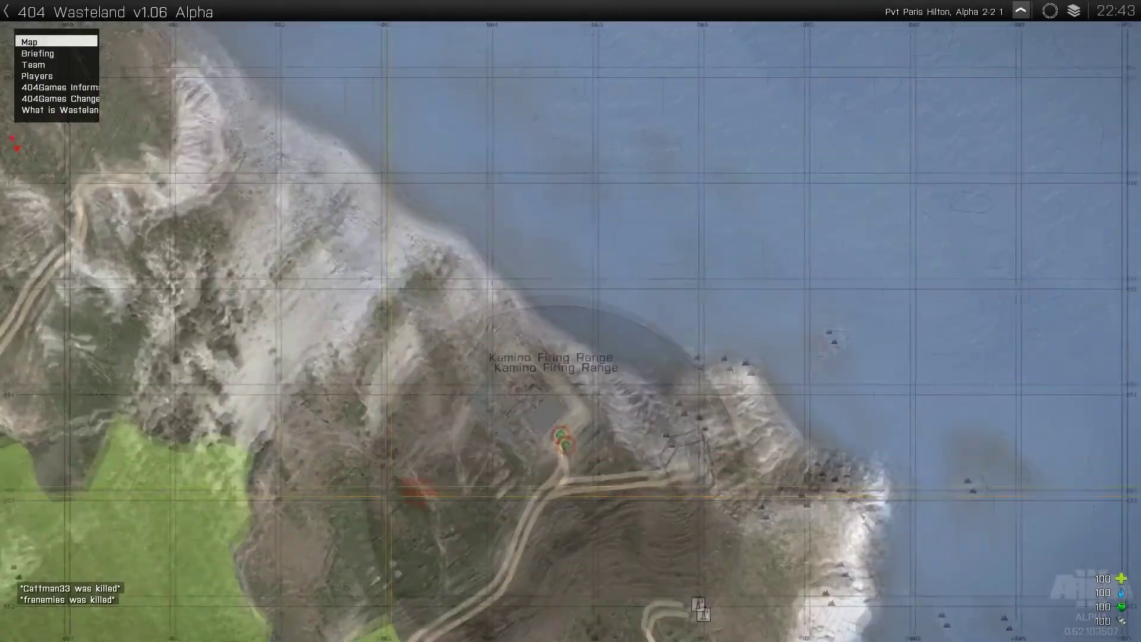
pyautogui.scroll(-3, 571, 321)
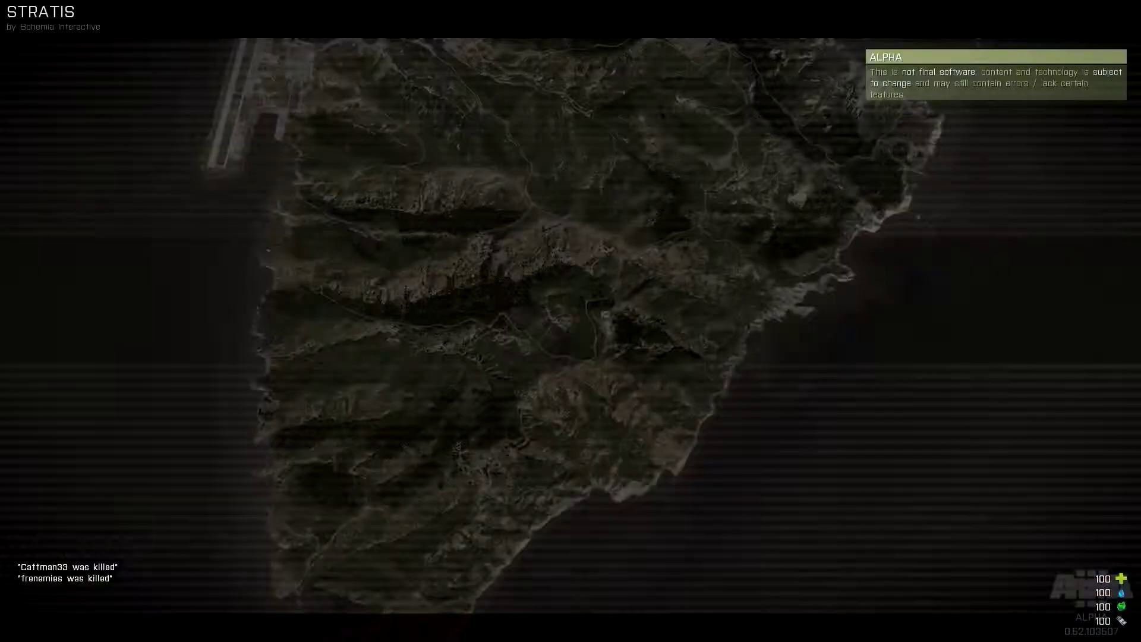